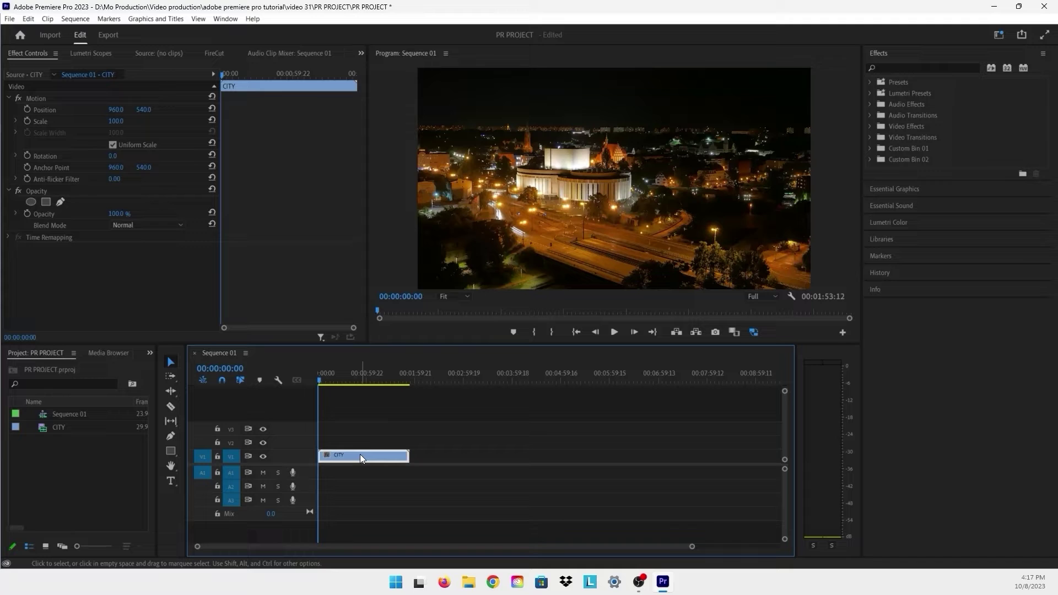
- Alt-drag a copy of the CITY clip onto V2 and switch off V1 track output
{"action": "key", "text": "alt"}
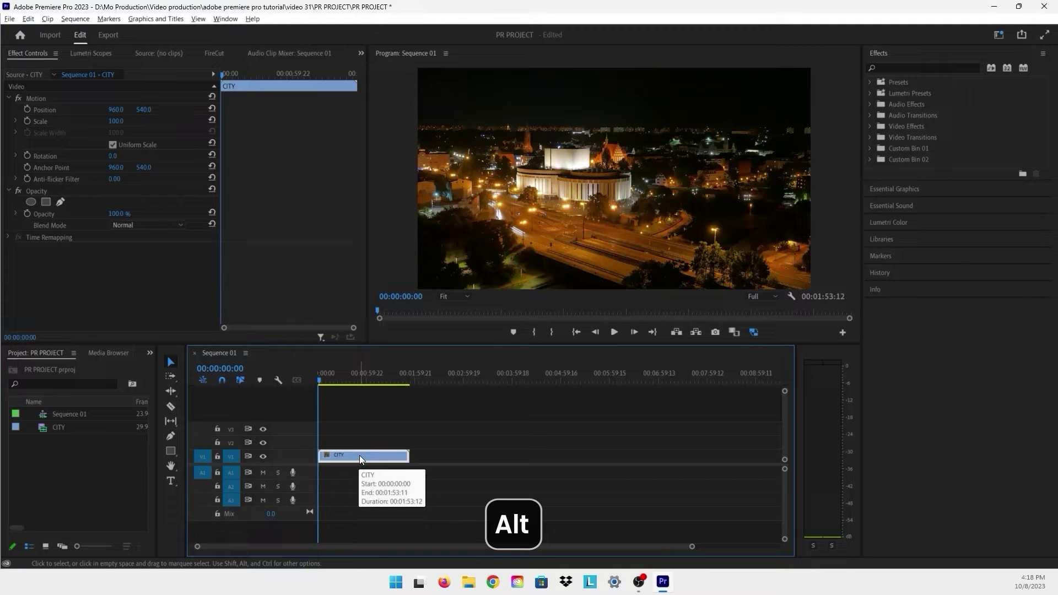
{"action": "left_click_drag", "start_coordinate": [361, 459], "coordinate": [362, 450]}
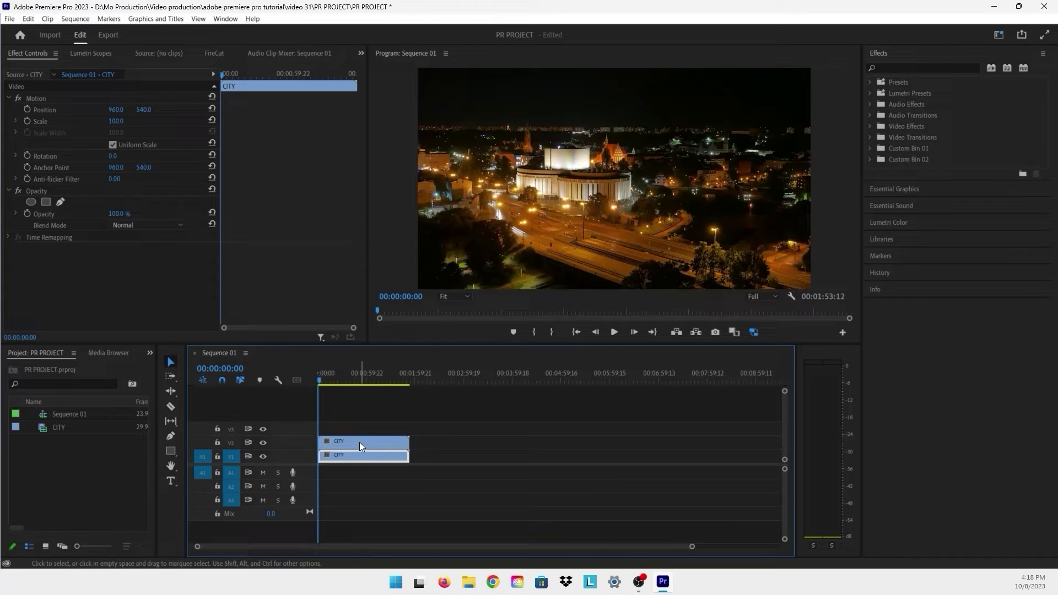
{"action": "left_click", "coordinate": [359, 442]}
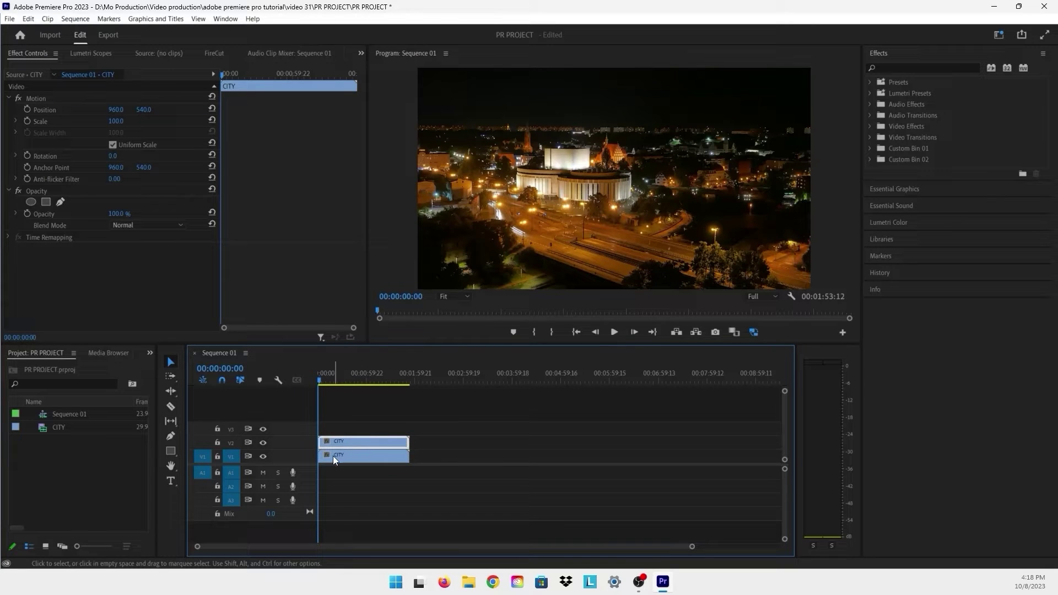
{"action": "left_click", "coordinate": [264, 460]}
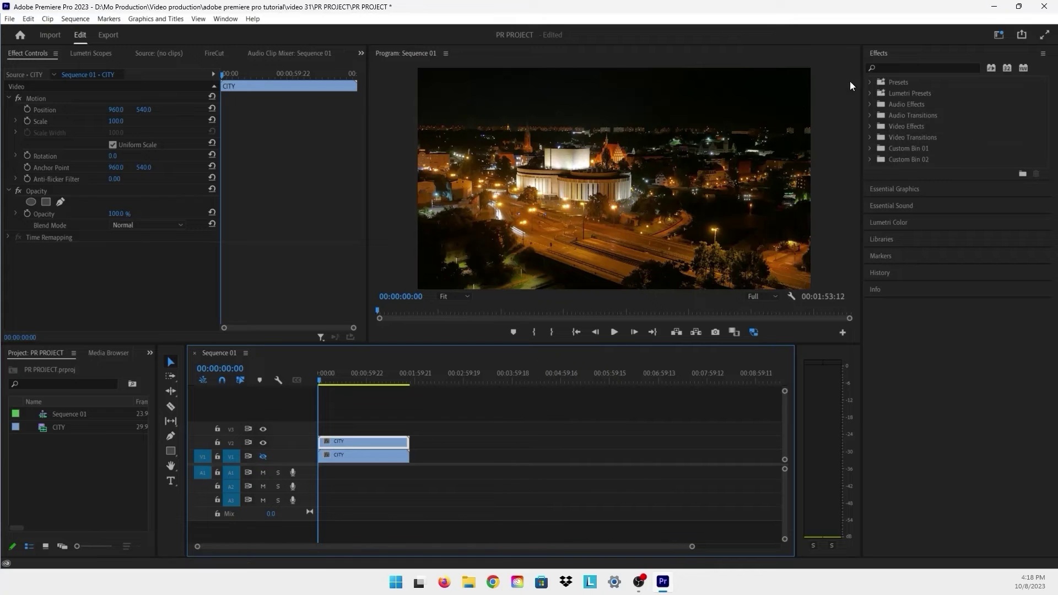
- Find Luma Key by searching 'luma' and apply it to the V2 CITY copy
{"action": "left_click", "coordinate": [886, 67]}
{"action": "type", "text": "luma"}
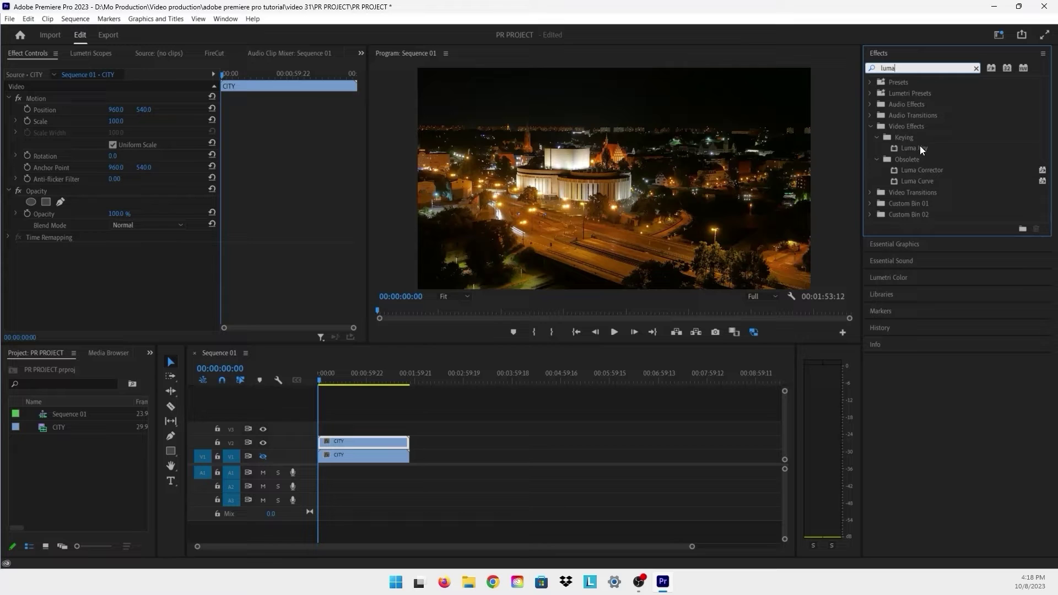
{"action": "left_click_drag", "start_coordinate": [914, 148], "coordinate": [361, 445]}
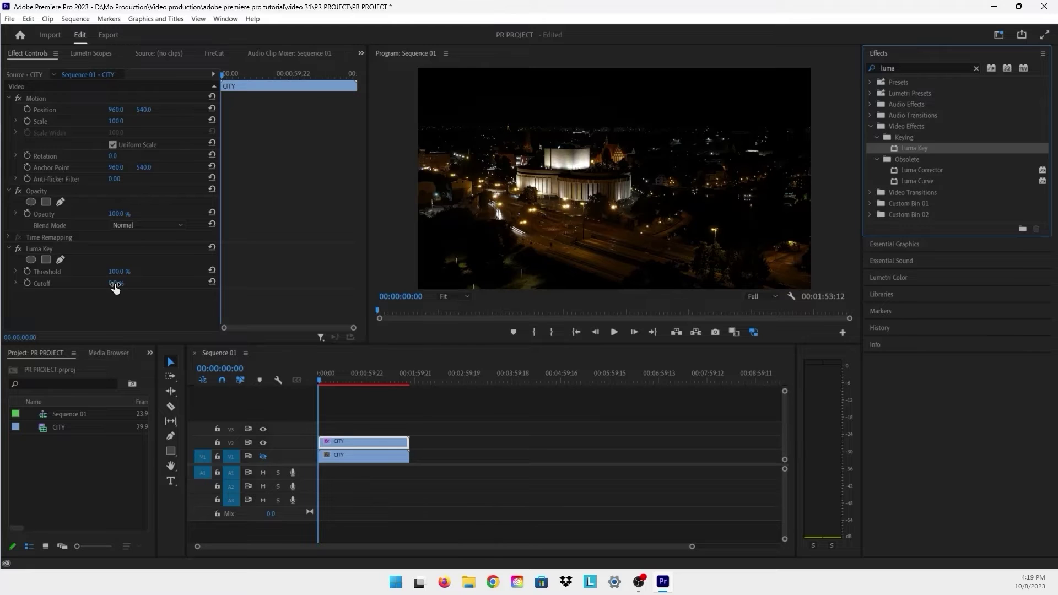
- Raise the copy's Luma Key Cutoff from 0% to 47%
{"action": "left_click", "coordinate": [115, 289]}
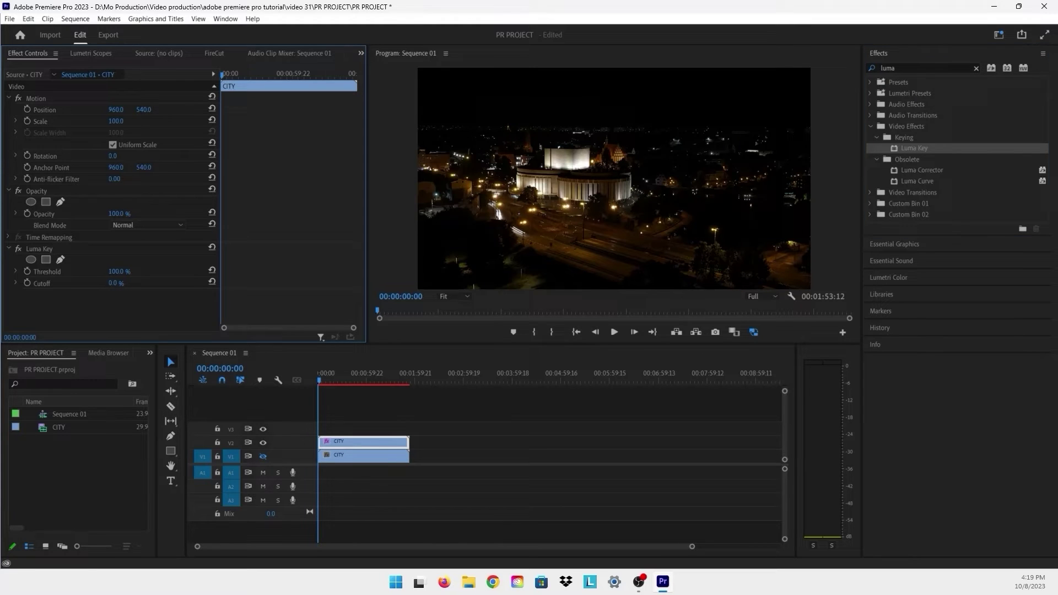
{"action": "mouse_move", "coordinate": [116, 284]}
{"action": "left_mouse_down"}
{"action": "mouse_move", "coordinate": [138, 283]}
{"action": "mouse_move", "coordinate": [124, 283]}
{"action": "left_mouse_up"}
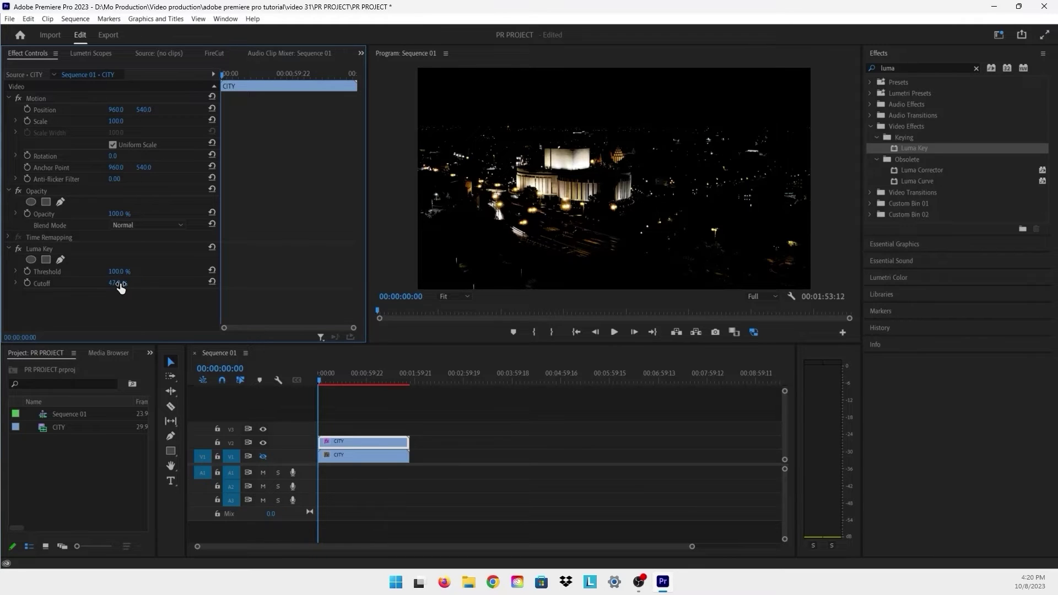
- Re-enable V1 output and apply Gaussian Blur, found by searching 'blur', to the V2 copy
{"action": "left_click", "coordinate": [264, 457]}
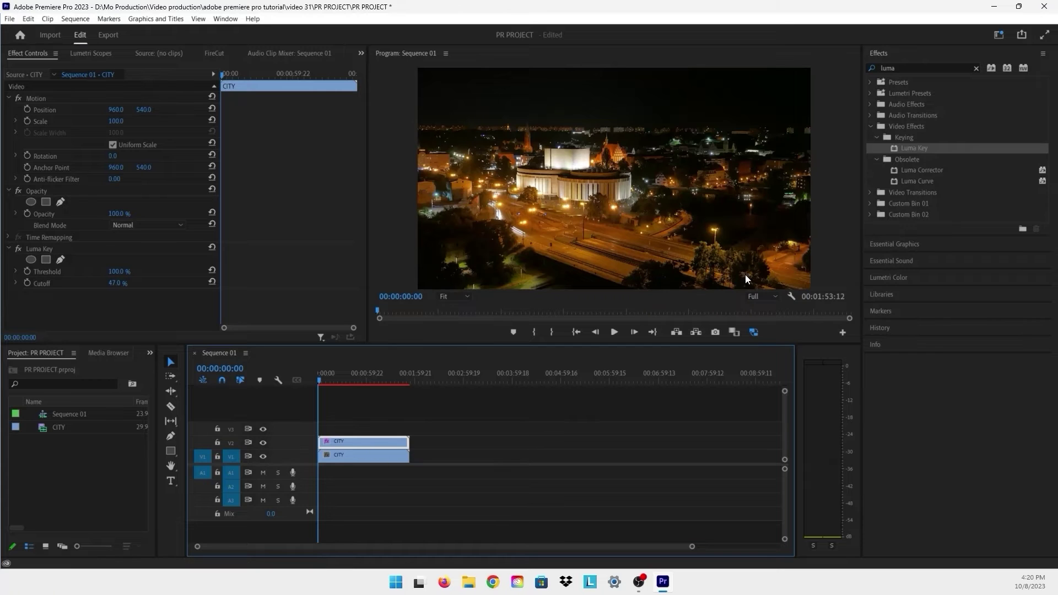
{"action": "left_click", "coordinate": [898, 67]}
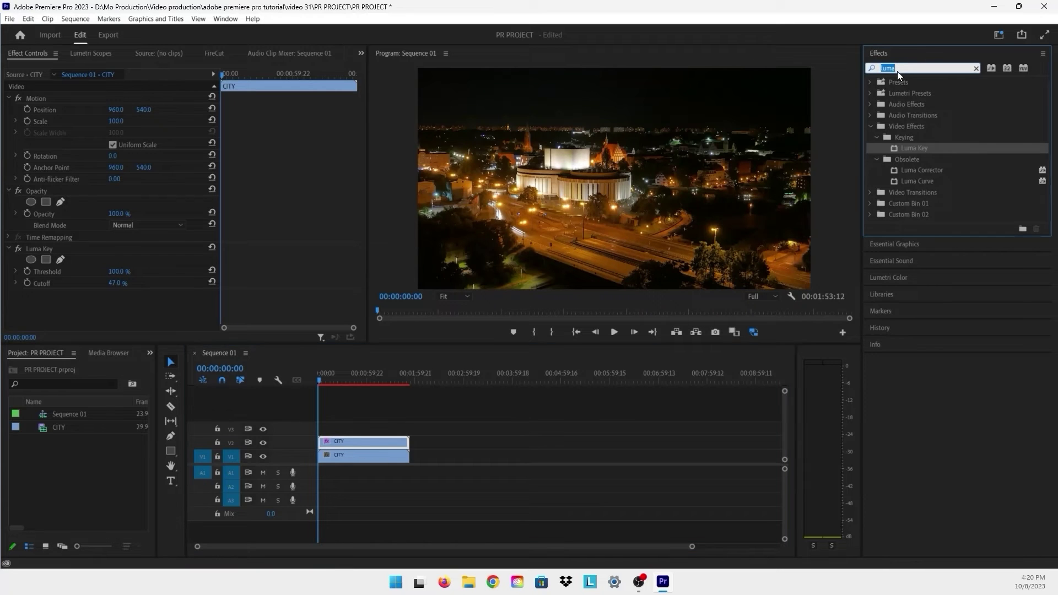
{"action": "type", "text": "b"}
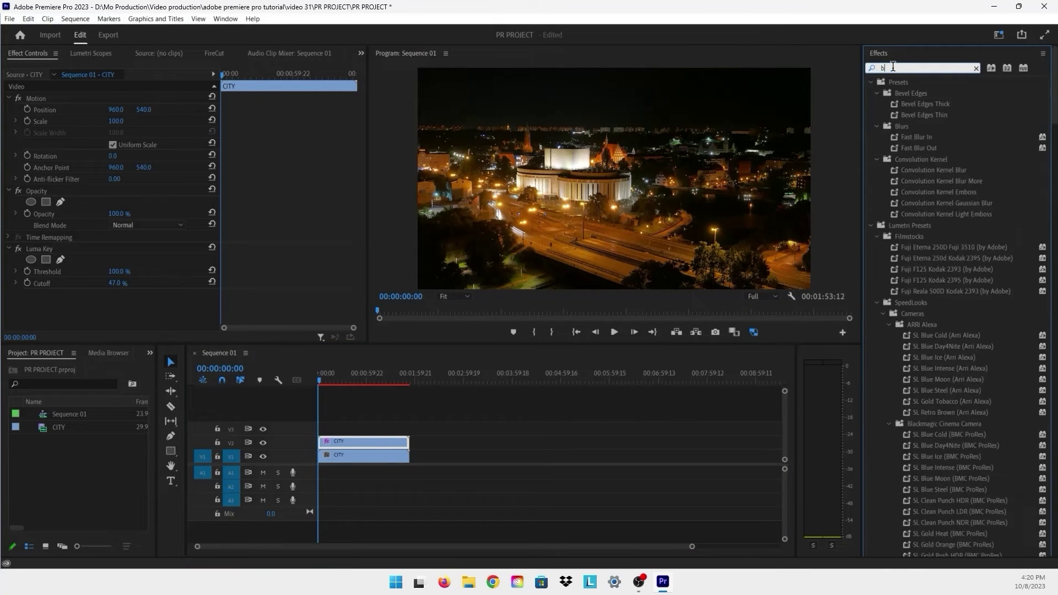
{"action": "type", "text": "lur"}
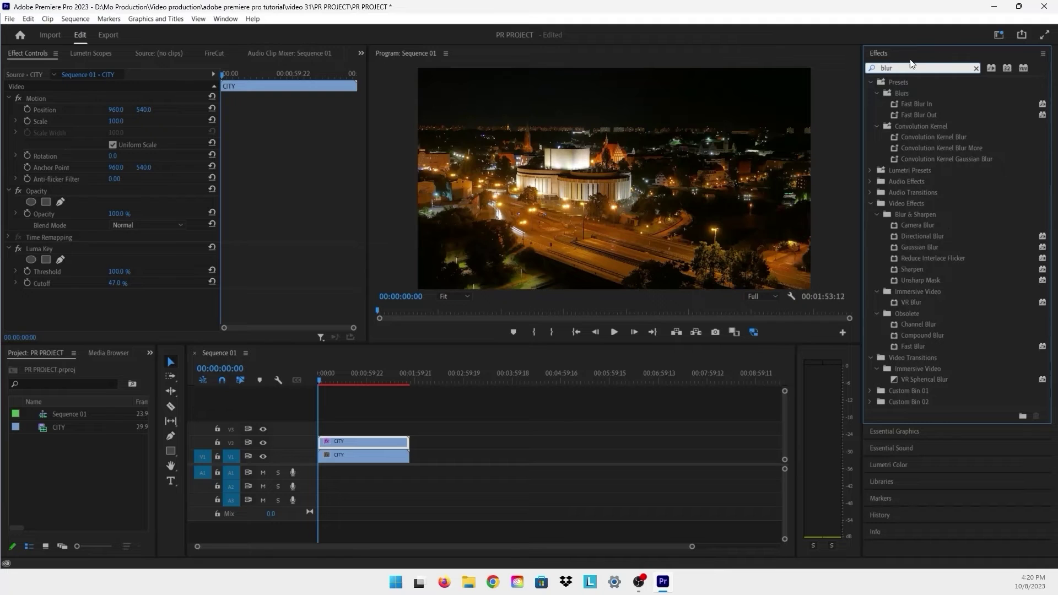
{"action": "left_click", "coordinate": [916, 249]}
{"action": "left_click_drag", "start_coordinate": [916, 250], "coordinate": [367, 443]}
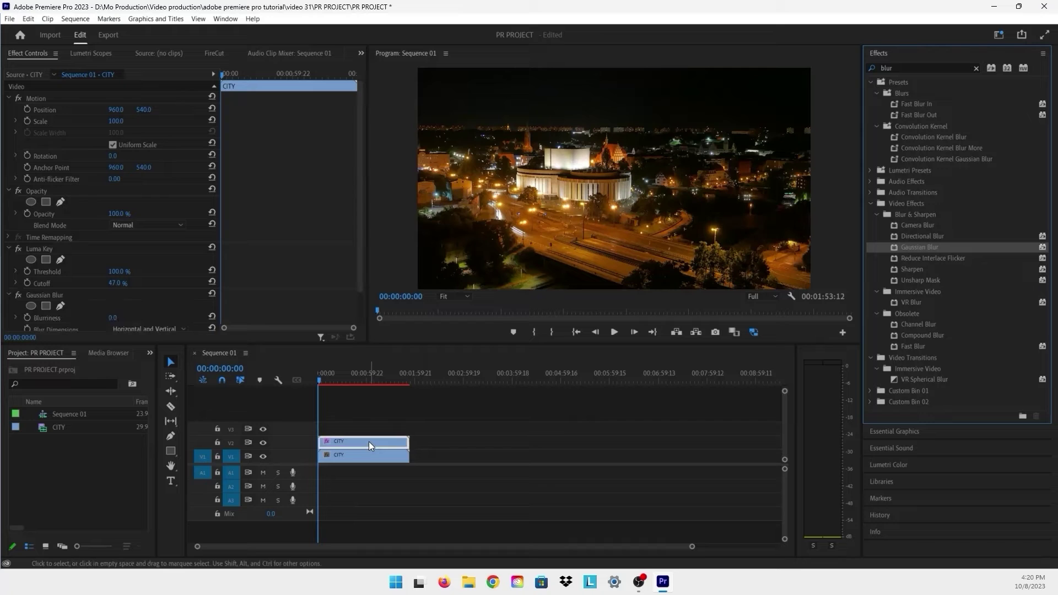
- Set the copy's Gaussian Blur Blurriness to 30
{"action": "left_click_drag", "start_coordinate": [367, 442], "coordinate": [369, 444]}
{"action": "scroll", "coordinate": [265, 301], "scroll_direction": "down", "scroll_amount": 2}
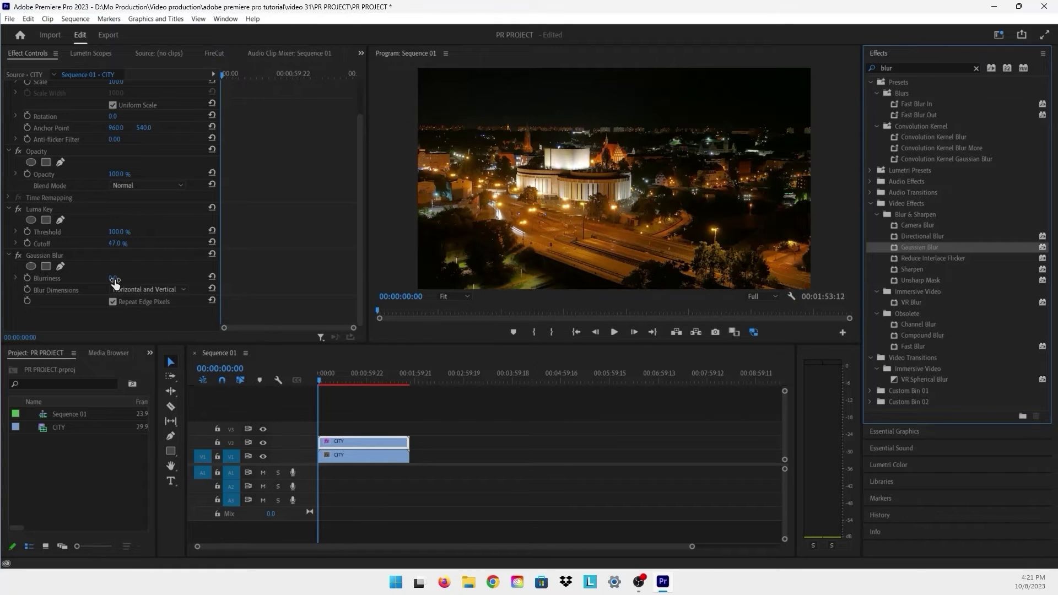
{"action": "left_click", "coordinate": [114, 278]}
{"action": "mouse_move", "coordinate": [114, 278]}
{"action": "left_mouse_down"}
{"action": "mouse_move", "coordinate": [140, 279]}
{"action": "mouse_move", "coordinate": [90, 278]}
{"action": "left_mouse_up"}
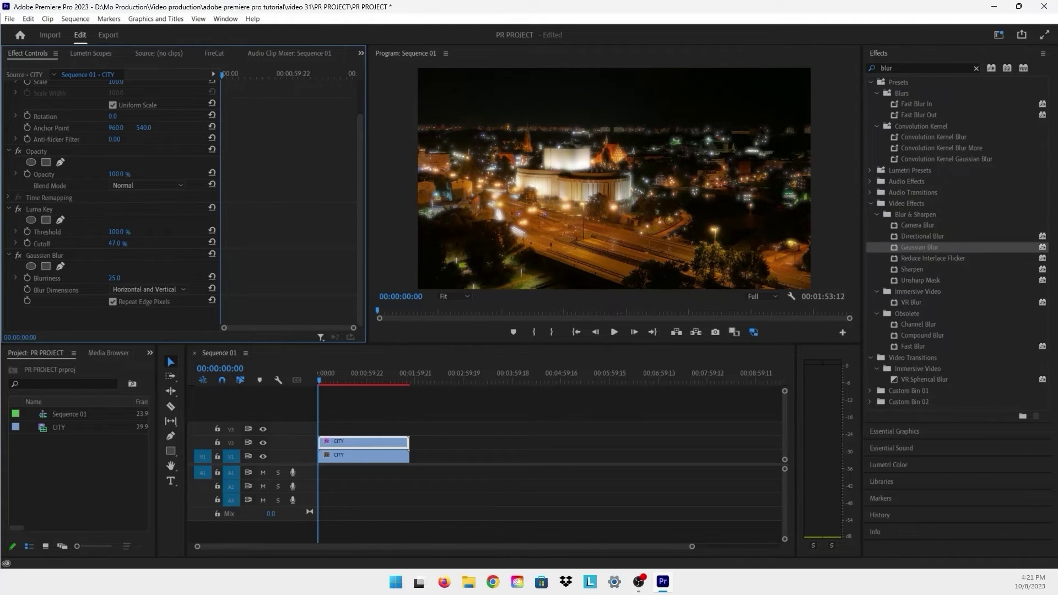
{"action": "left_click_drag", "start_coordinate": [115, 278], "coordinate": [143, 277]}
- Try Horizontal-only and Vertical-only Blur Dimensions, then restore Horizontal and Vertical
{"action": "left_click", "coordinate": [123, 288]}
{"action": "left_click", "coordinate": [133, 312]}
{"action": "left_click", "coordinate": [139, 292]}
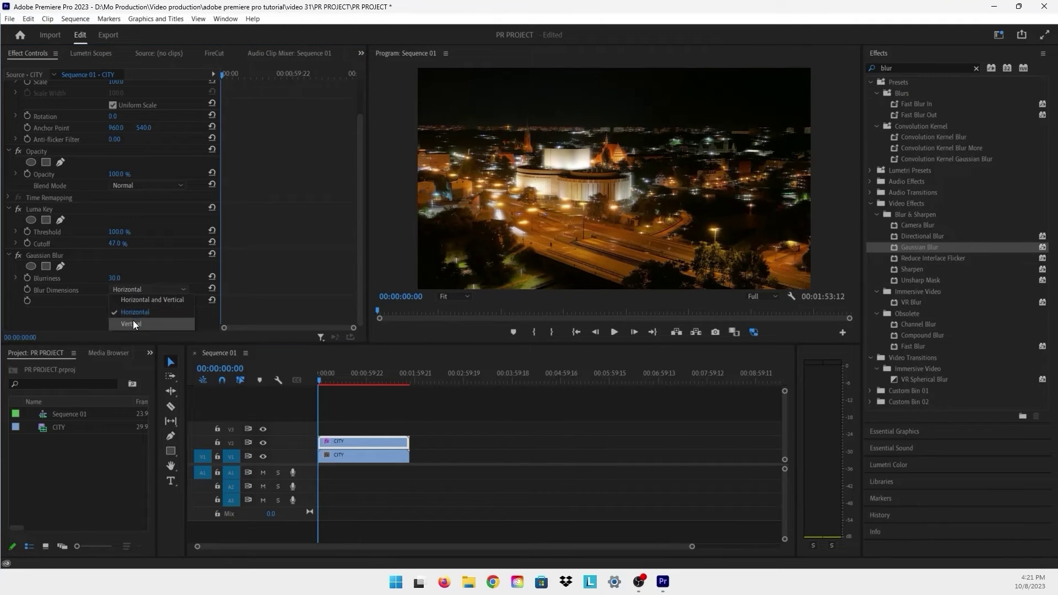
{"action": "left_click", "coordinate": [134, 322]}
{"action": "left_click", "coordinate": [139, 290]}
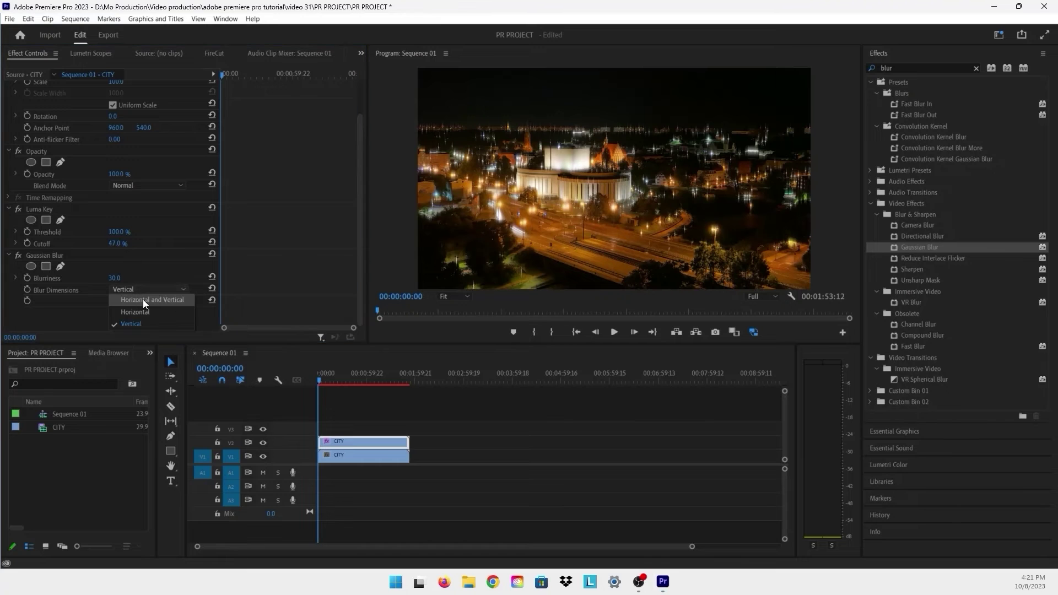
{"action": "left_click", "coordinate": [148, 299]}
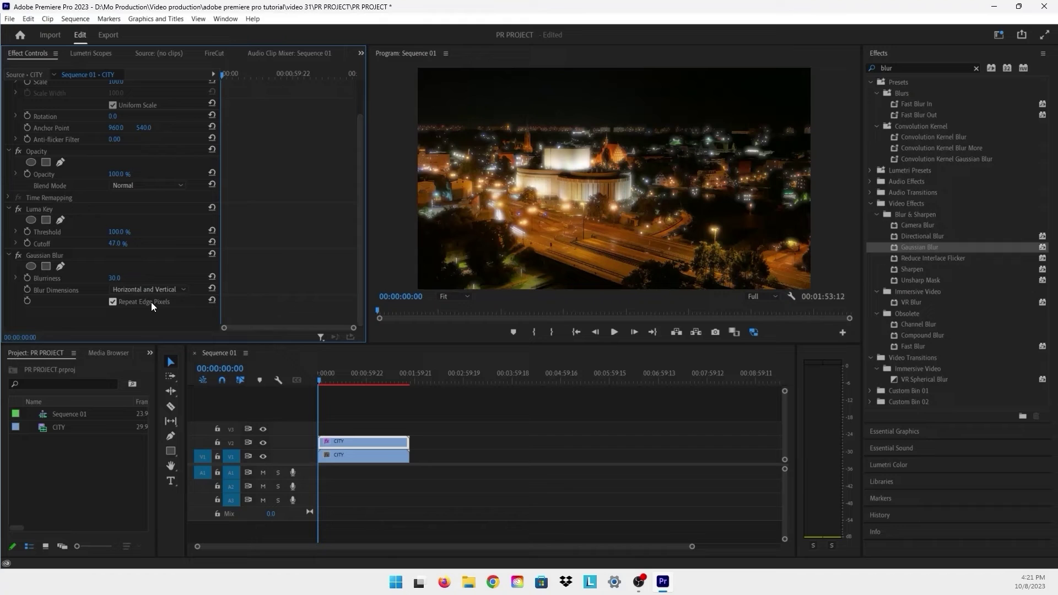
- Toggle Repeat Edge Pixels off and on, then try Screen, Soft Light and Linear Light blend modes
{"action": "left_click", "coordinate": [151, 302]}
{"action": "scroll", "coordinate": [147, 267], "scroll_direction": "up", "scroll_amount": 2}
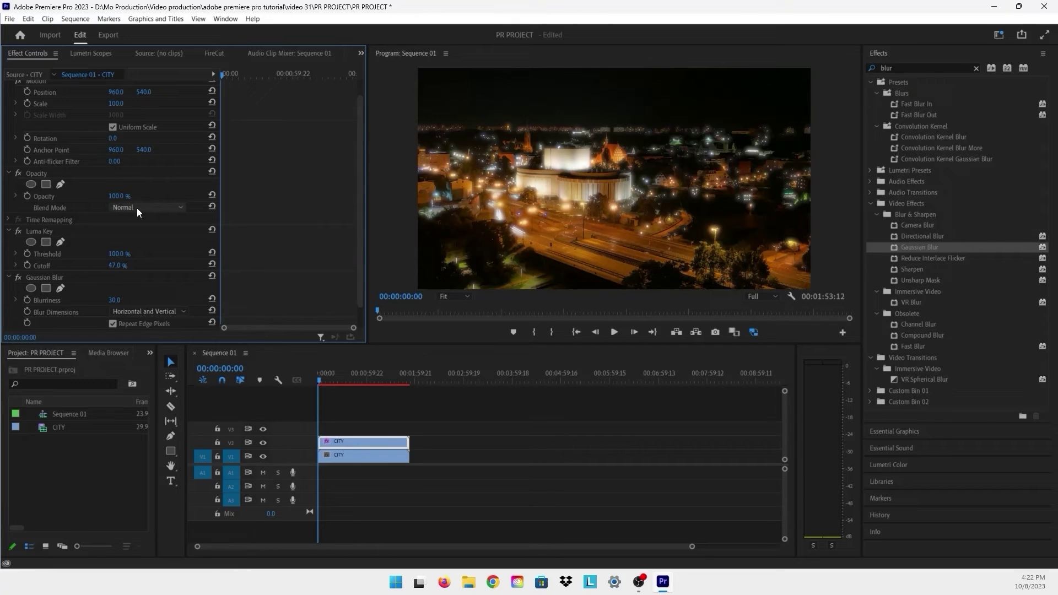
{"action": "left_click", "coordinate": [136, 207]}
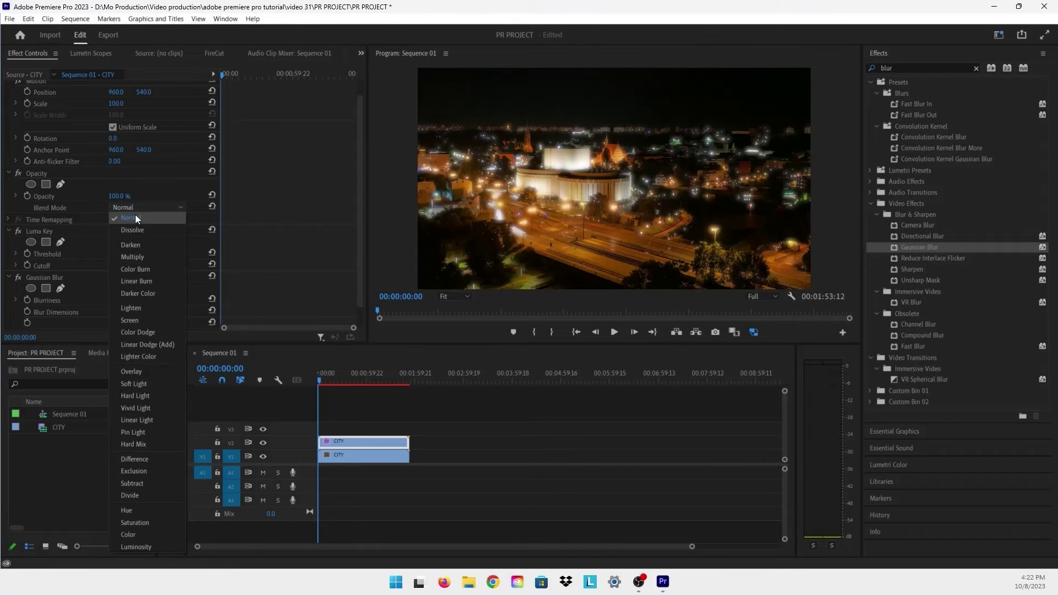
{"action": "left_click", "coordinate": [143, 320]}
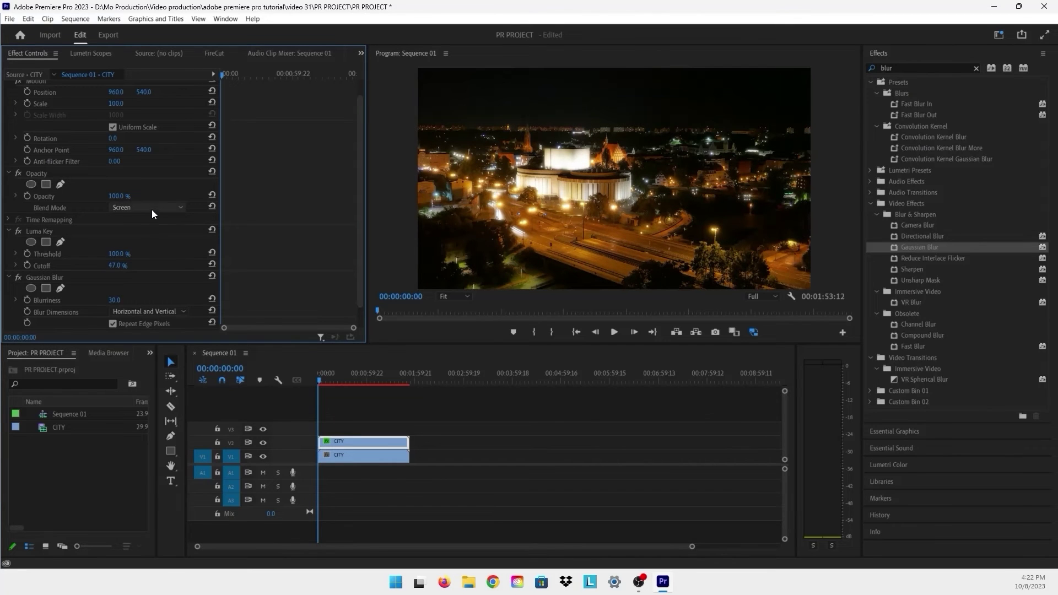
{"action": "left_click", "coordinate": [151, 208]}
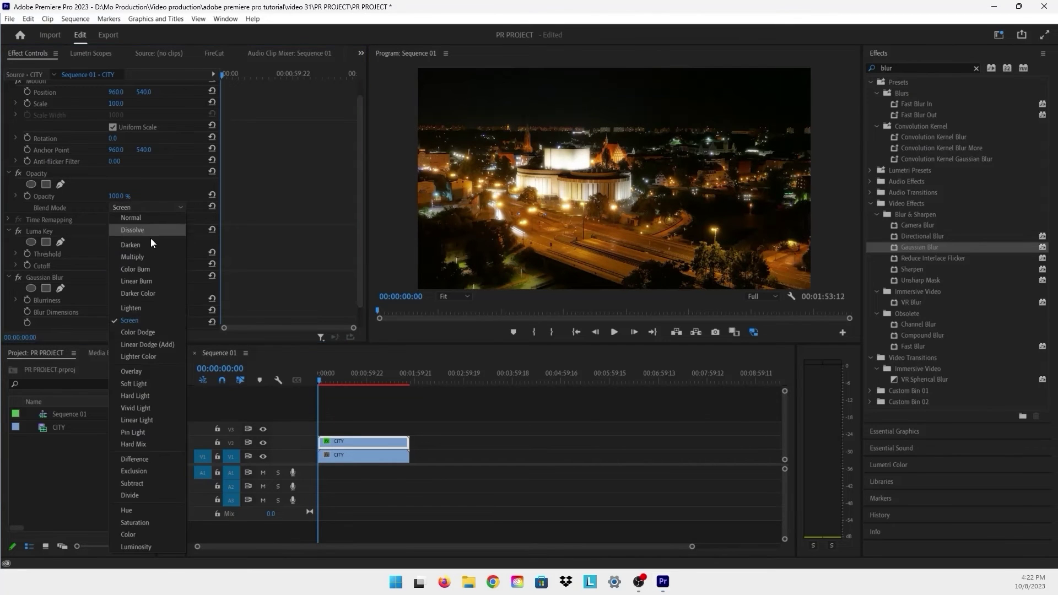
{"action": "left_click", "coordinate": [142, 383]}
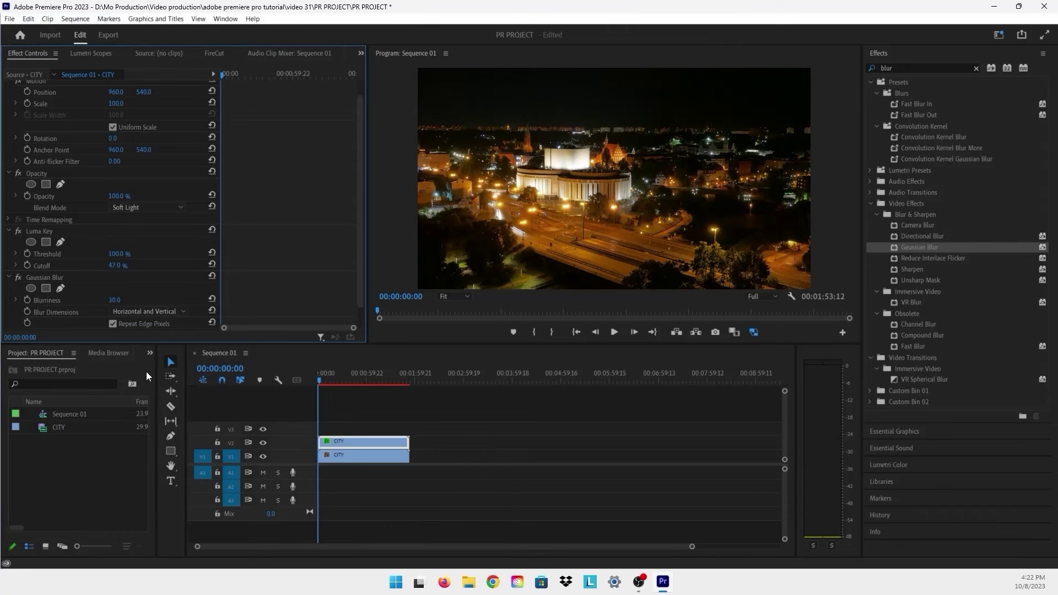
{"action": "left_click", "coordinate": [156, 209]}
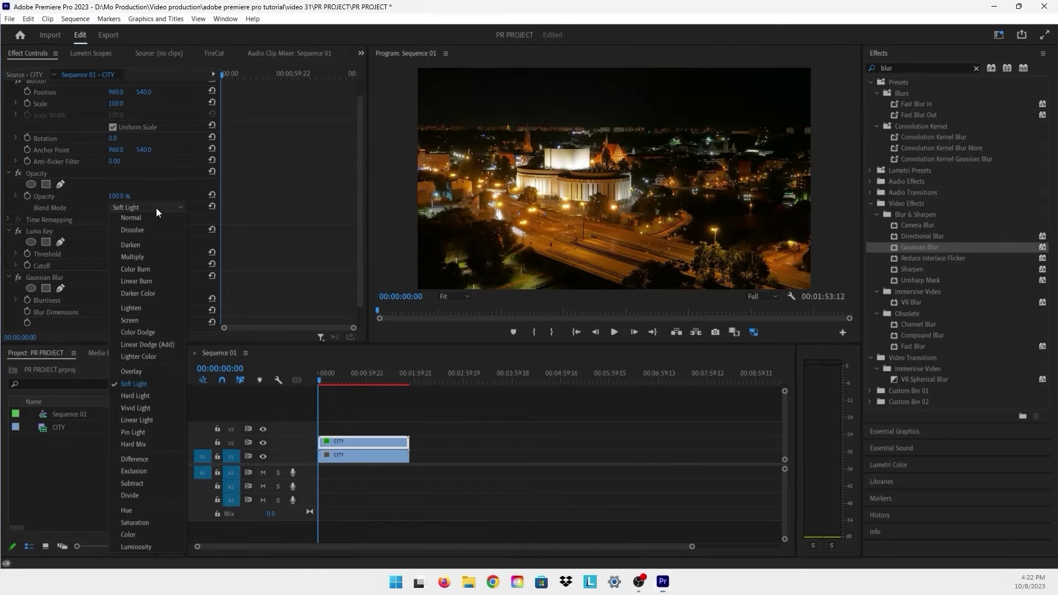
{"action": "left_click", "coordinate": [150, 420]}
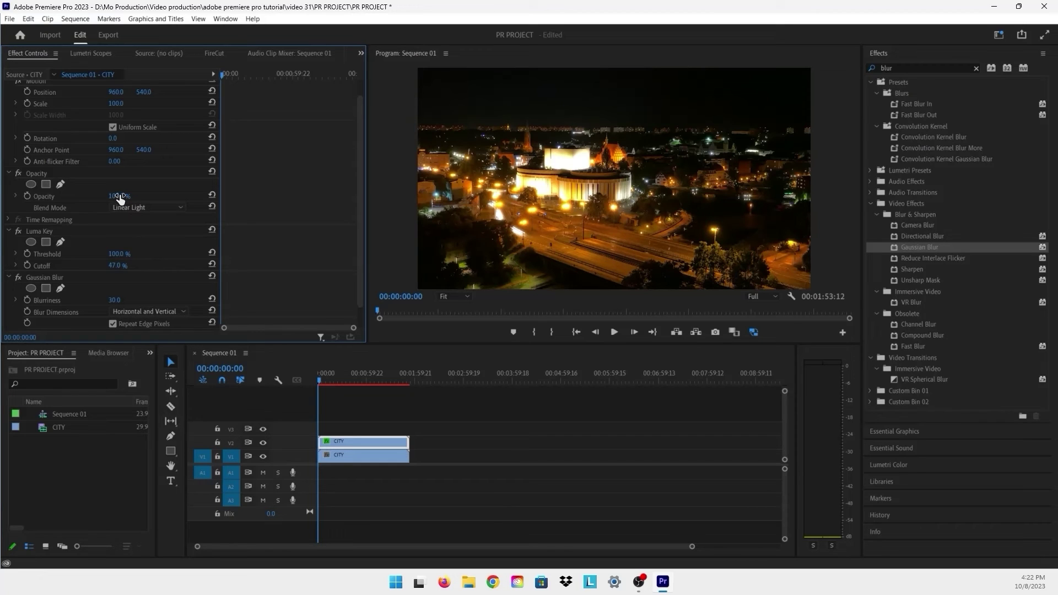
- Test a lower opacity, then settle on Lighten blend mode at 100% opacity
{"action": "left_click_drag", "start_coordinate": [116, 195], "coordinate": [96, 195]}
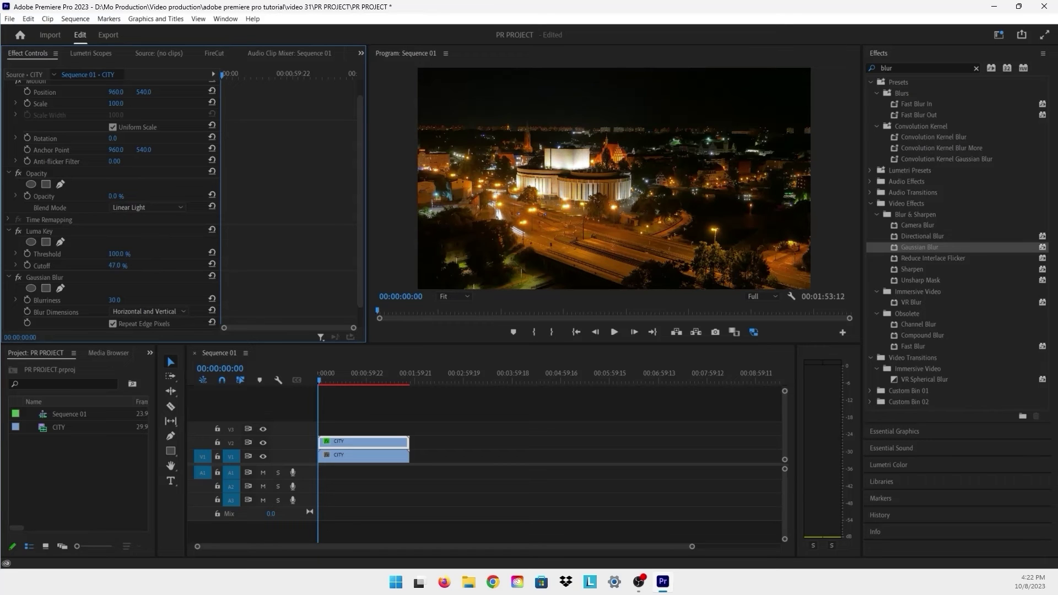
{"action": "mouse_move", "coordinate": [116, 196]}
{"action": "left_mouse_down"}
{"action": "mouse_move", "coordinate": [138, 195]}
{"action": "mouse_move", "coordinate": [113, 196]}
{"action": "left_mouse_up"}
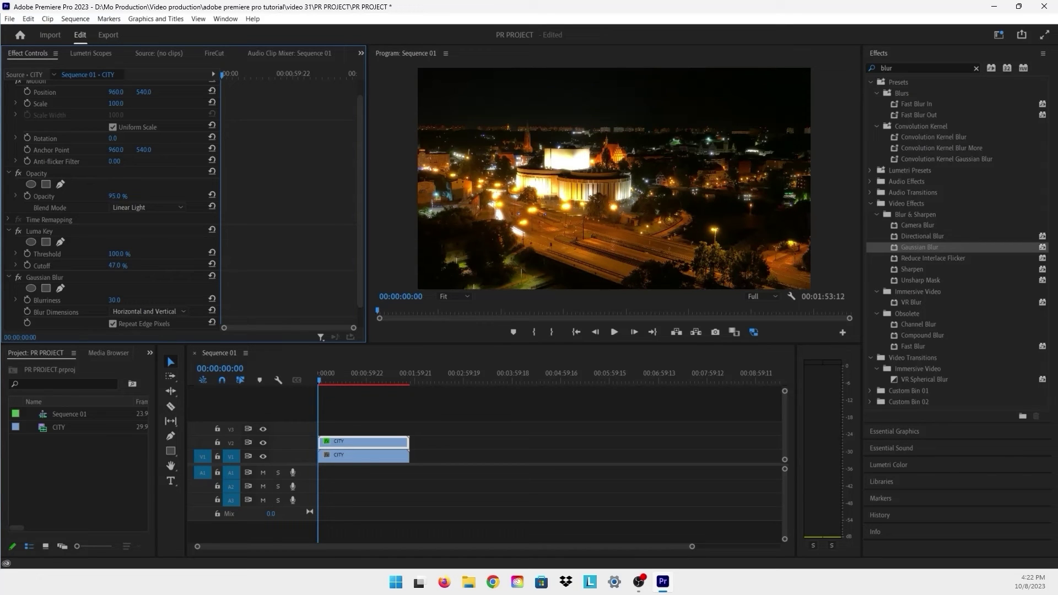
{"action": "left_click", "coordinate": [144, 209]}
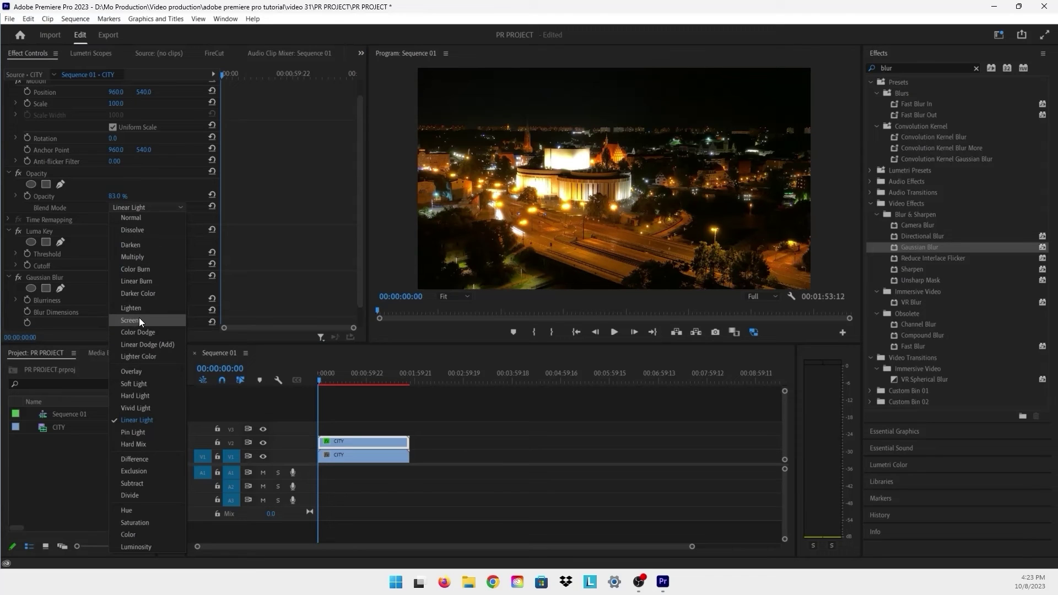
{"action": "left_click", "coordinate": [139, 310]}
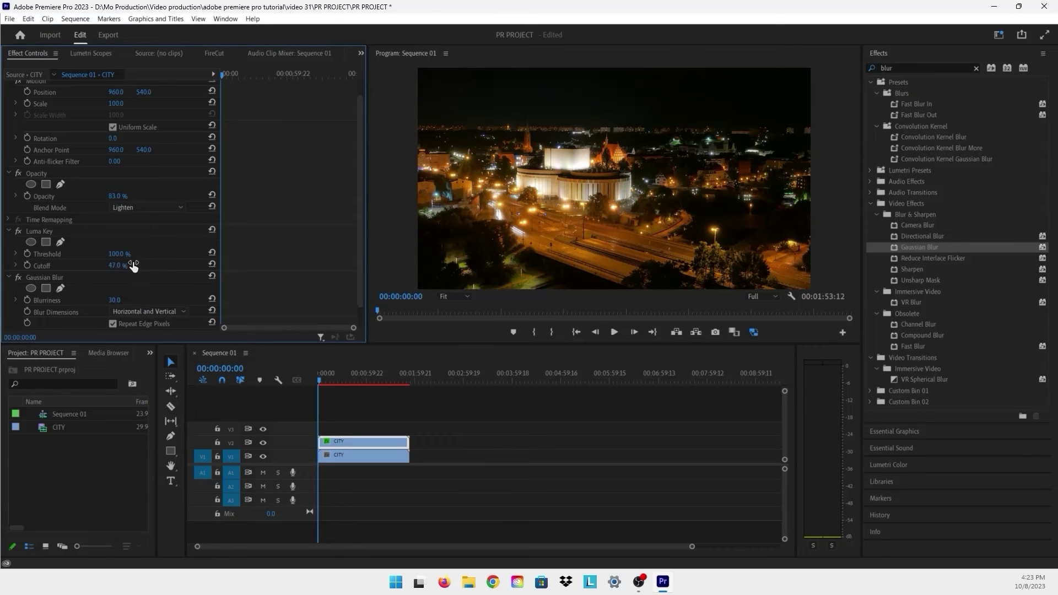
{"action": "left_click_drag", "start_coordinate": [118, 197], "coordinate": [144, 196]}
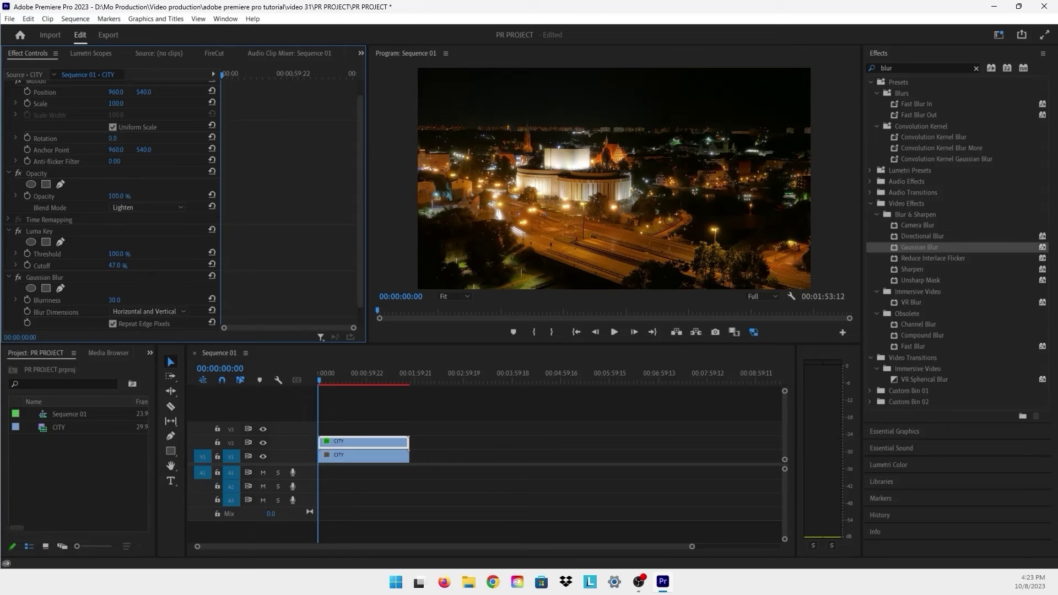